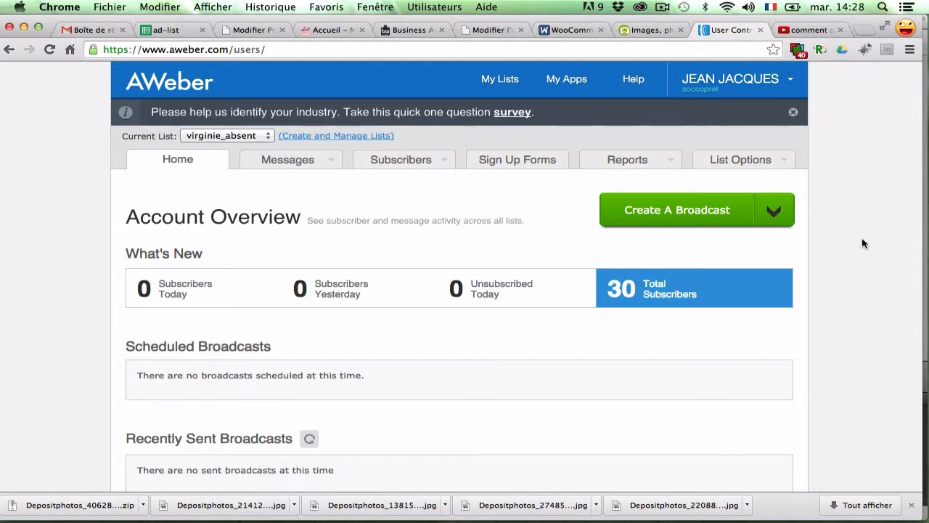
Look through the available mailing lists and keep the current one selected
left_click(253, 135)
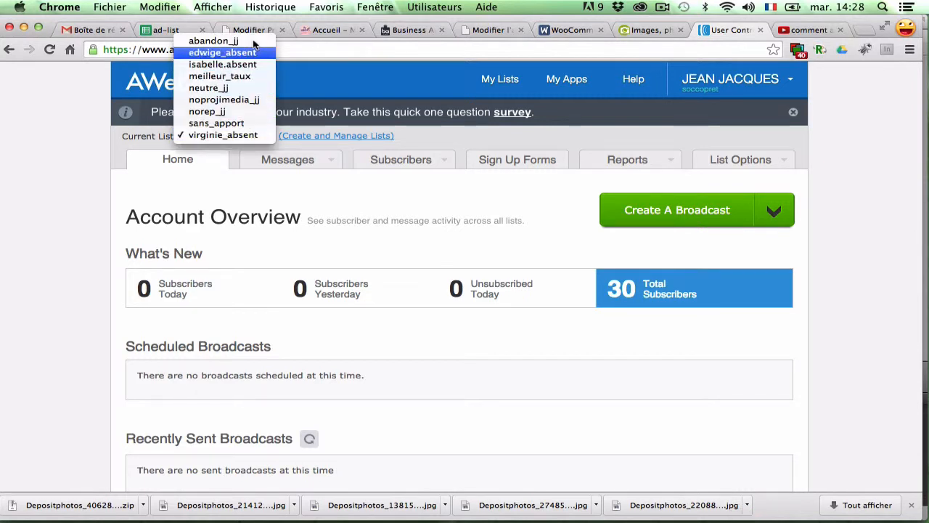
left_click(232, 135)
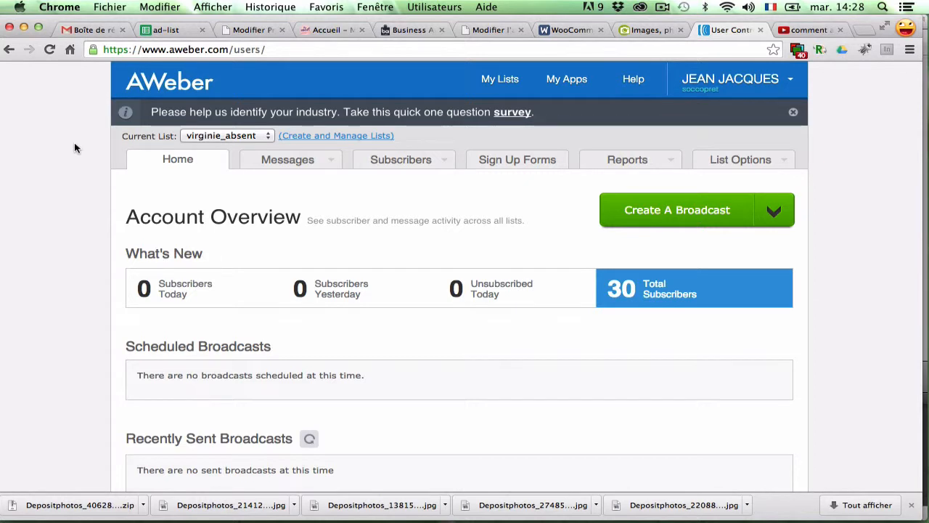
left_click(209, 135)
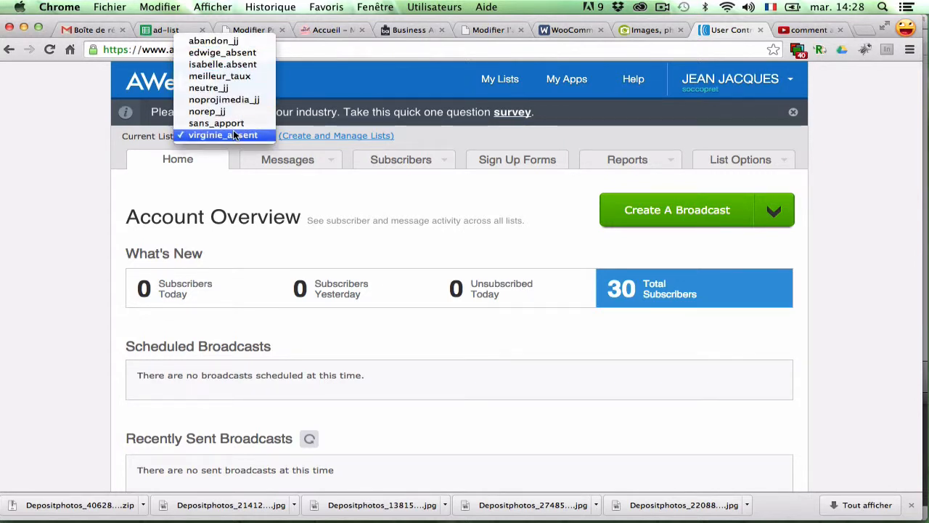
left_click(233, 135)
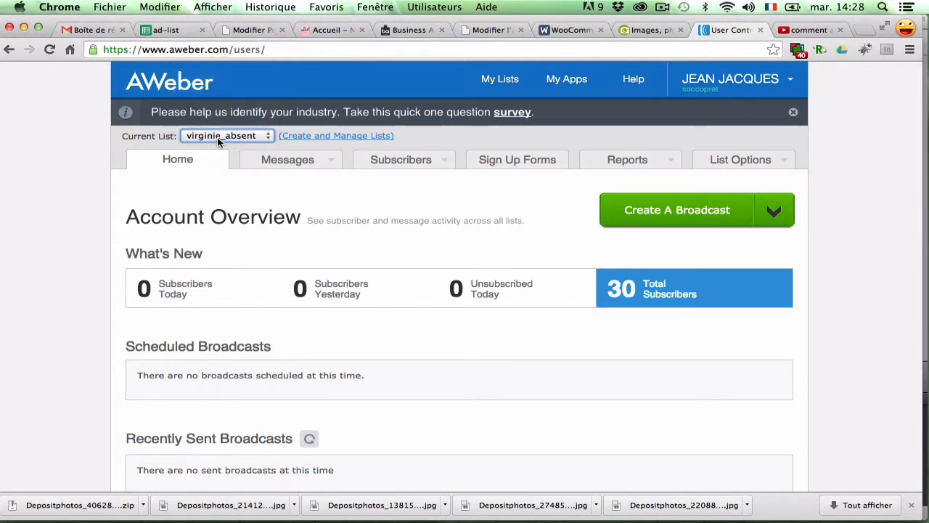
Open the Follow Up Series of the selected mailing list
left_click(338, 160)
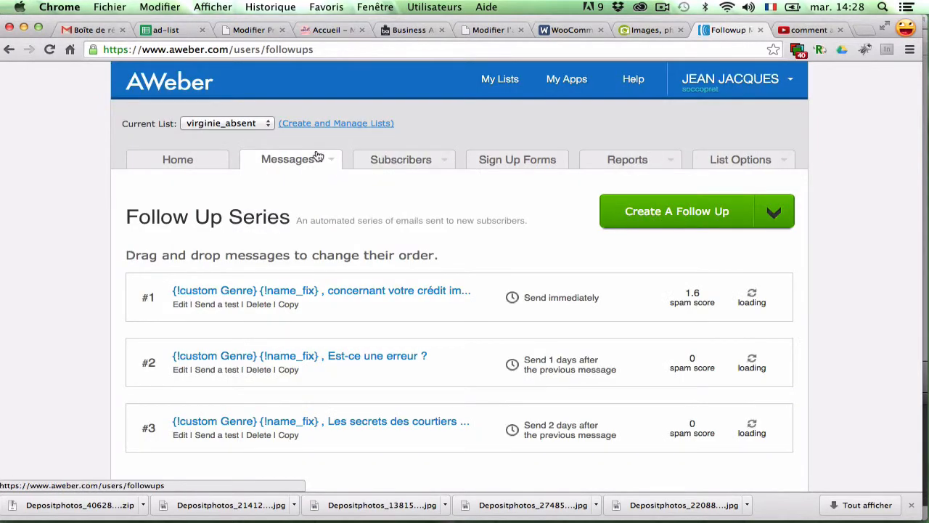
mouse_move(331, 160)
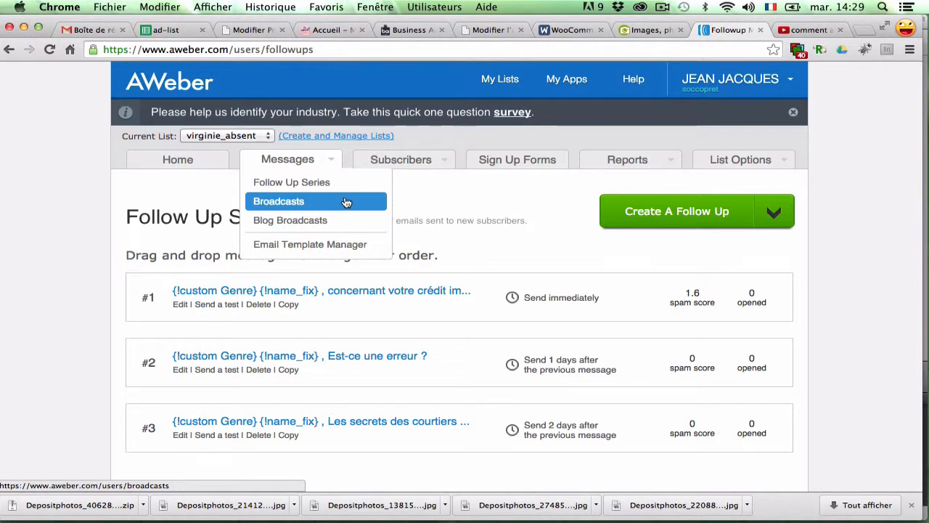
left_click(326, 185)
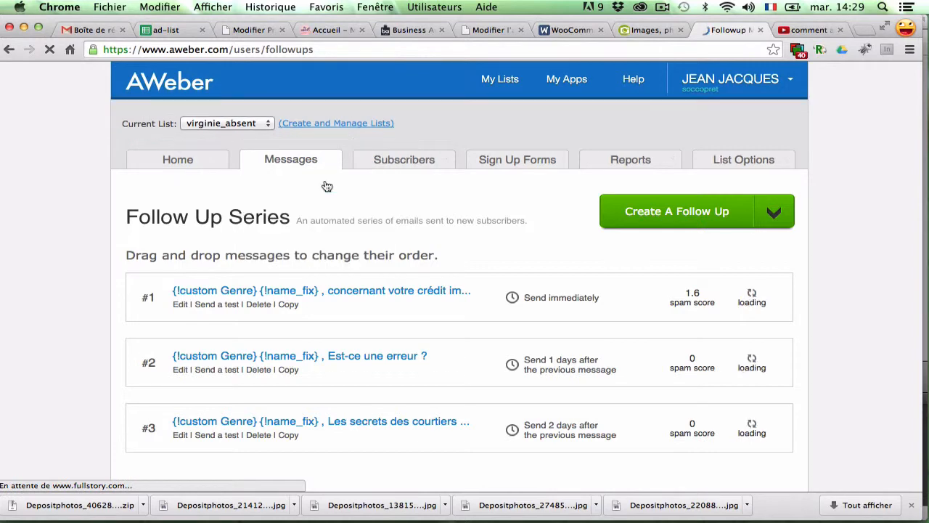
Open follow-up message #1 about the "crédit immobilier" for editing and review its subject line and body
scroll(91, 249, "down", 4)
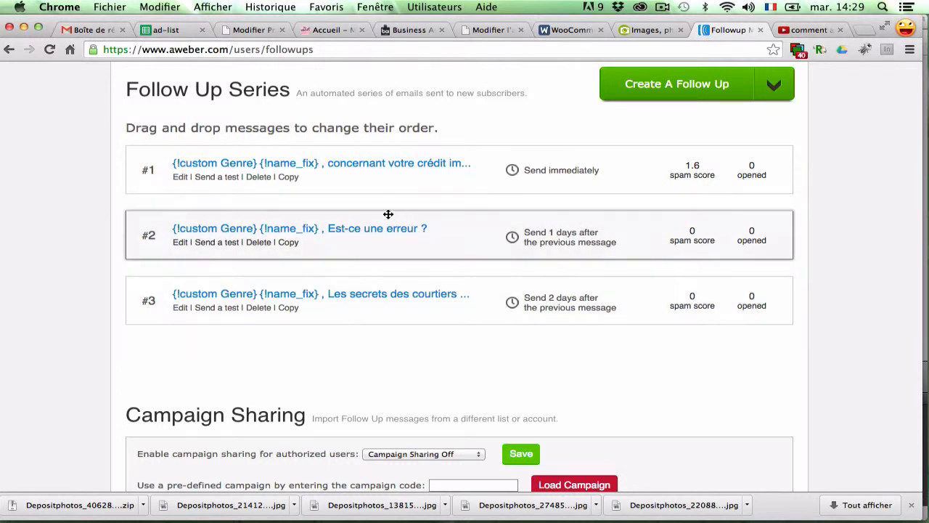
left_click(386, 166)
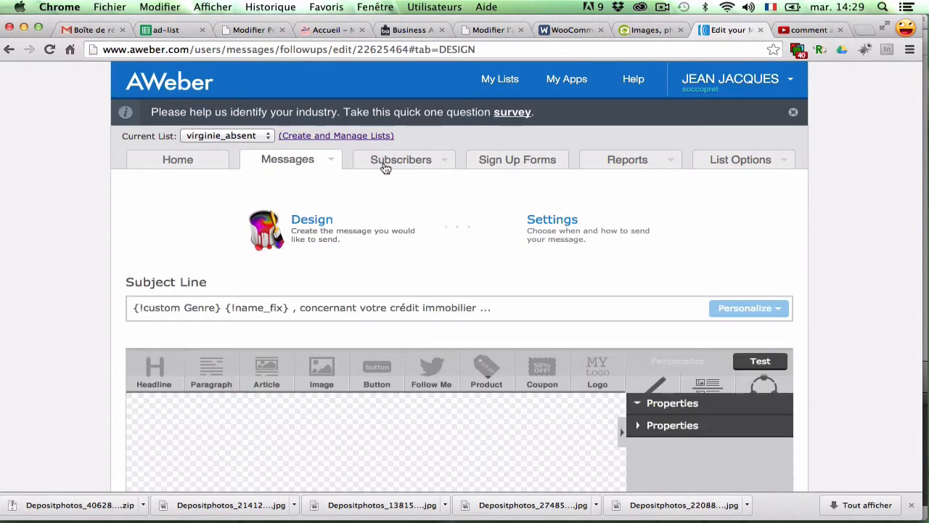
scroll(58, 209, "down", 5)
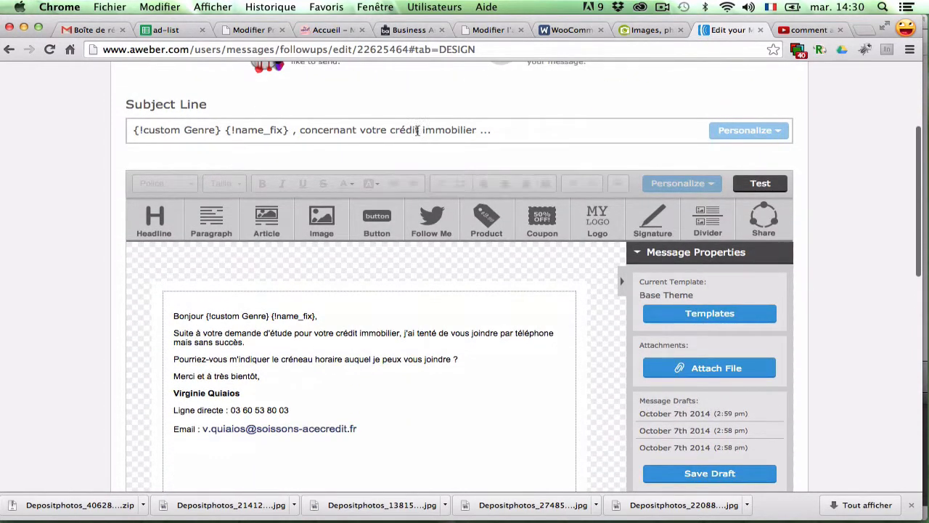
left_click(418, 129)
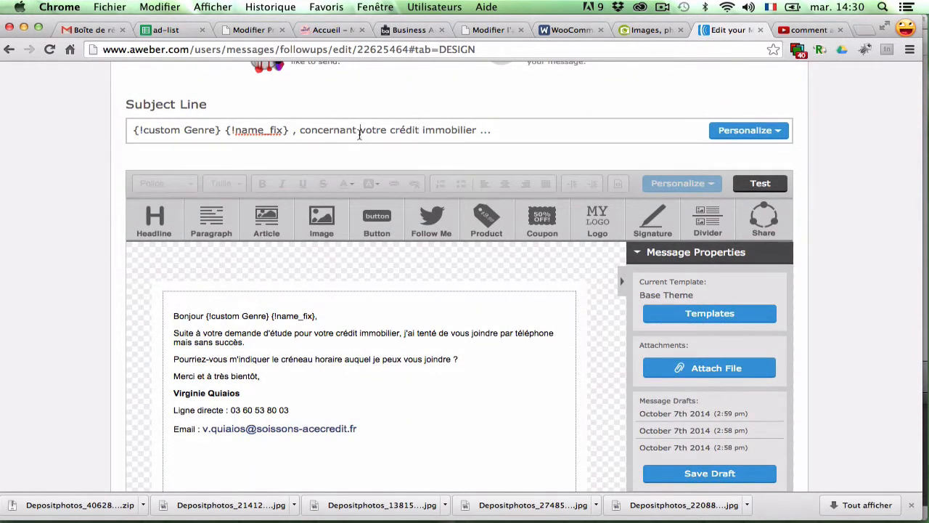
scroll(420, 367, "down", 3)
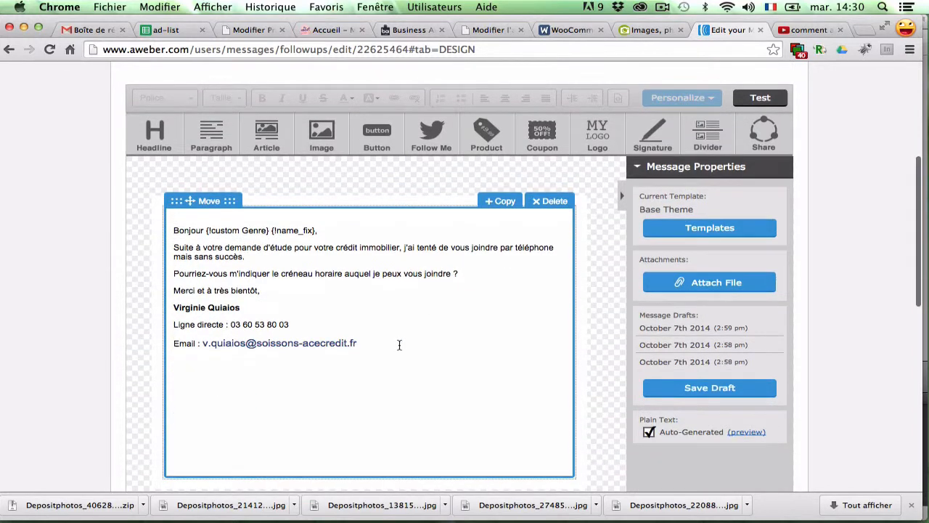
left_click(393, 331)
scroll(367, 292, "up", 3)
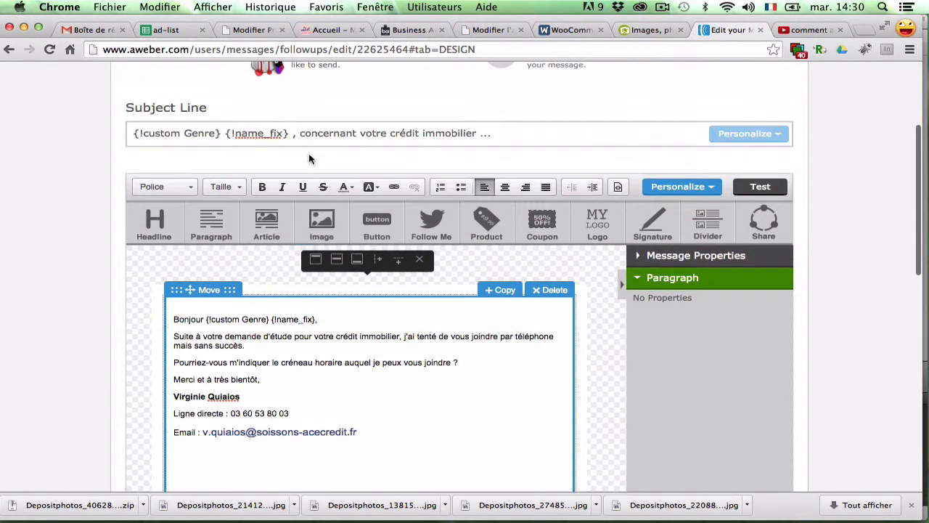
Insert the Full Name personalization field {!name_fix} at the end of the subject line
left_click_drag(289, 131, 133, 133)
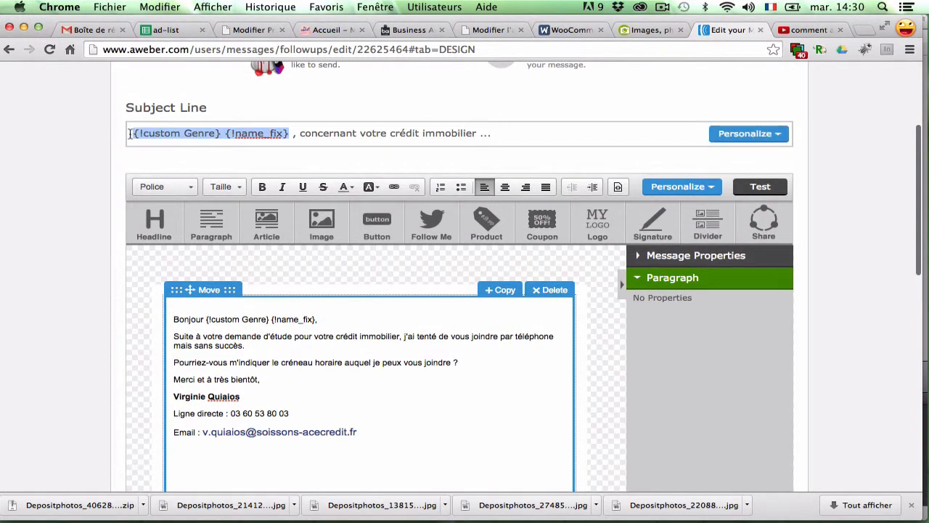
key("Left")
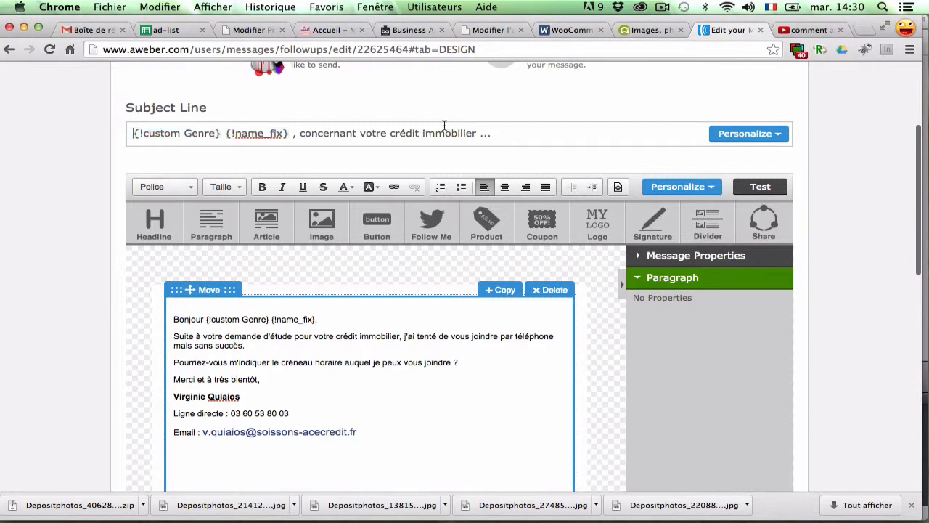
left_click(518, 137)
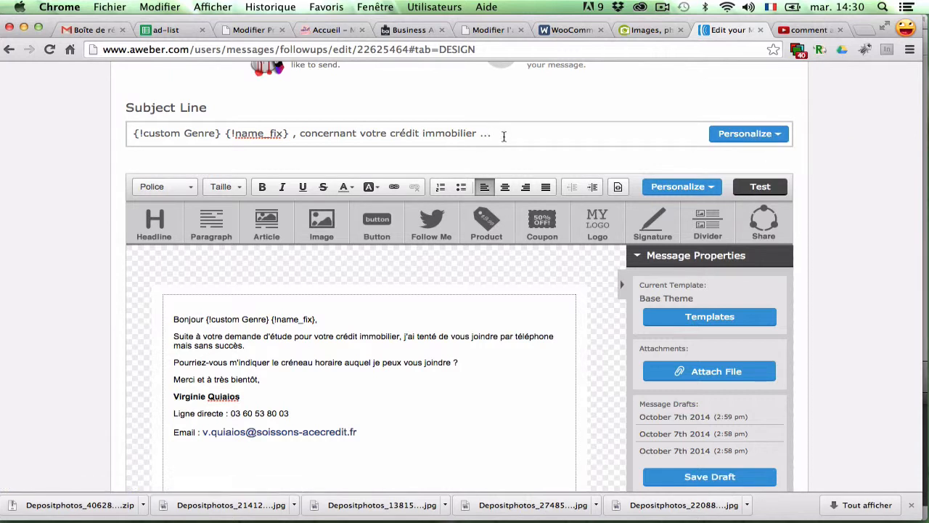
left_click(748, 134)
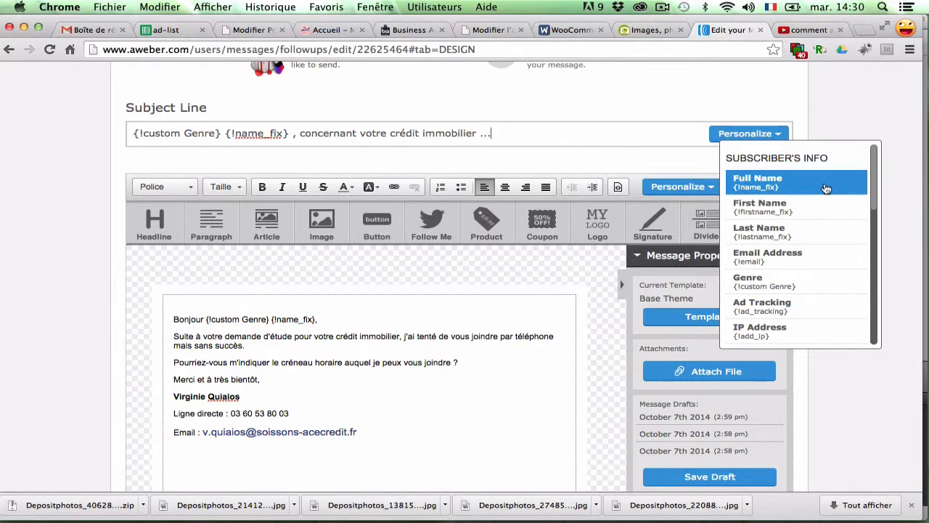
left_click(825, 188)
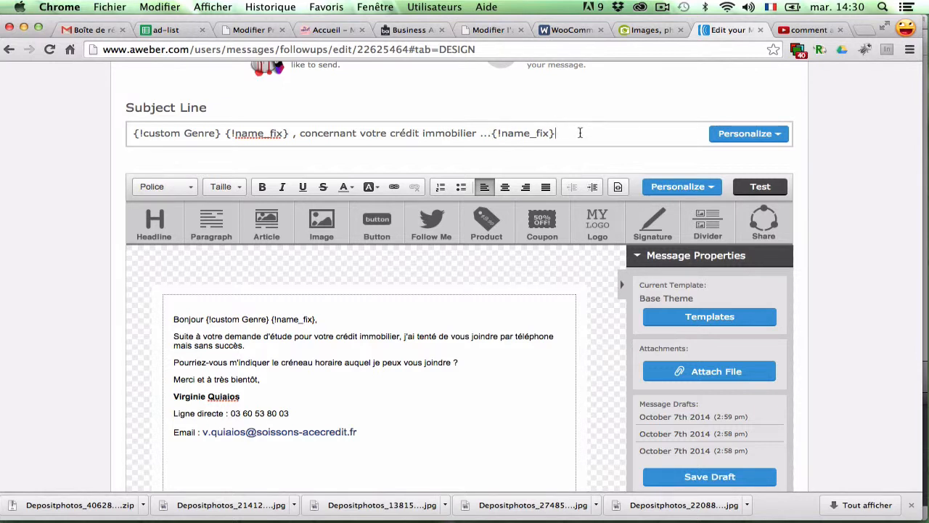
Delete the extra {!name_fix} field from the end of the subject line
left_click_drag(581, 133, 497, 134)
key("BackSpace")
key("BackSpace")
Examine the {!custom Genre} and {!name_fix} fields in the subject line, along with the message body text
left_click_drag(135, 133, 220, 133)
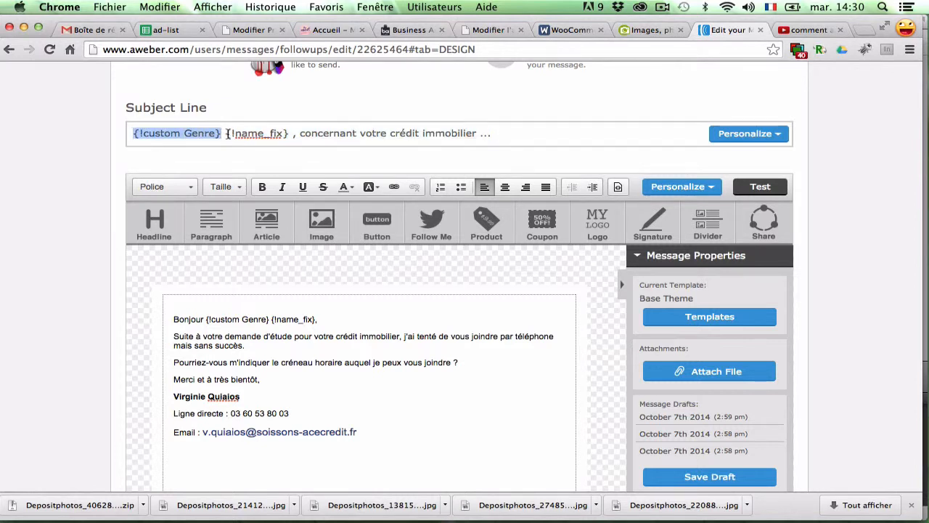
left_click_drag(226, 133, 288, 134)
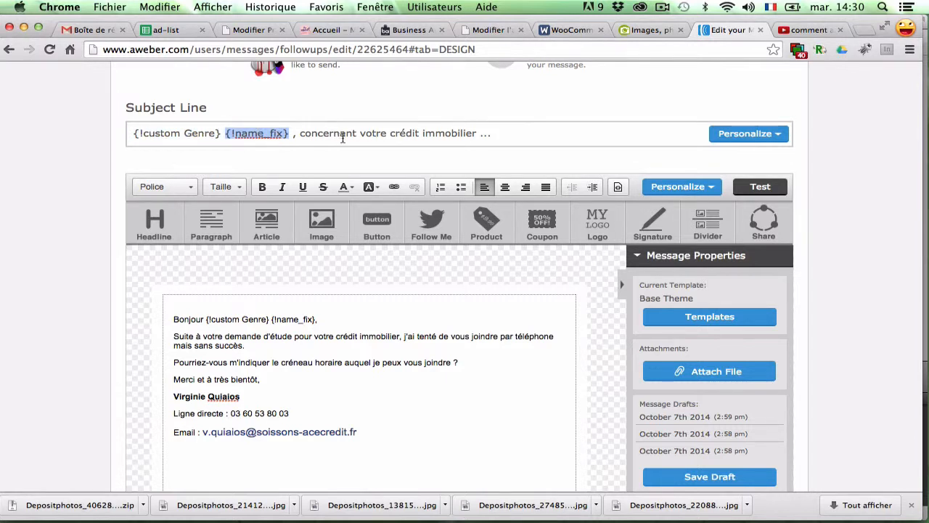
left_click(499, 135)
scroll(432, 309, "down", 2)
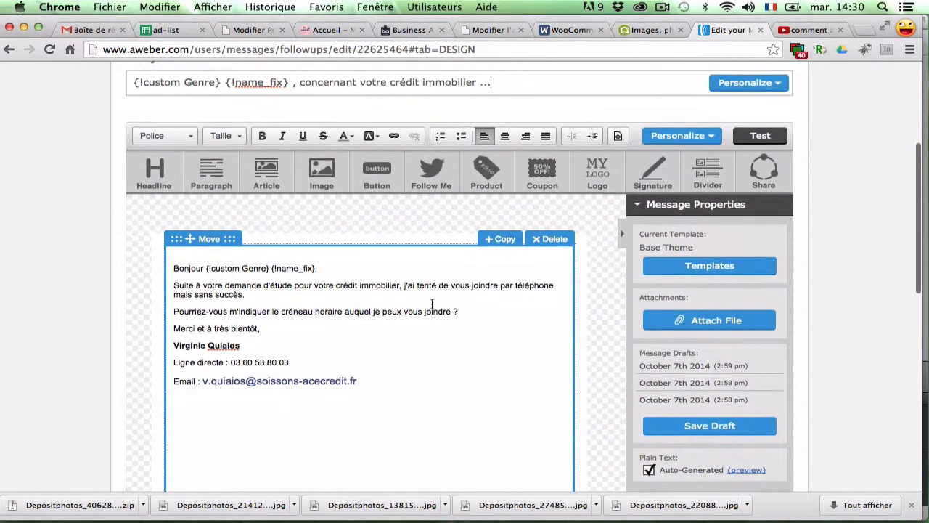
left_click(401, 299)
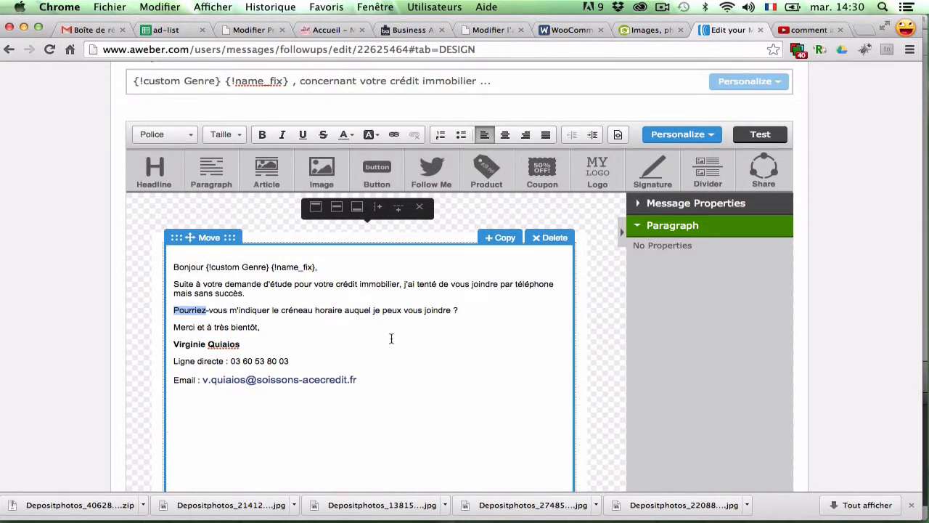
left_click_drag(334, 309, 315, 310)
Save the first follow-up message and return to the Follow Up Series
scroll(394, 356, "down", 8)
left_click(759, 338)
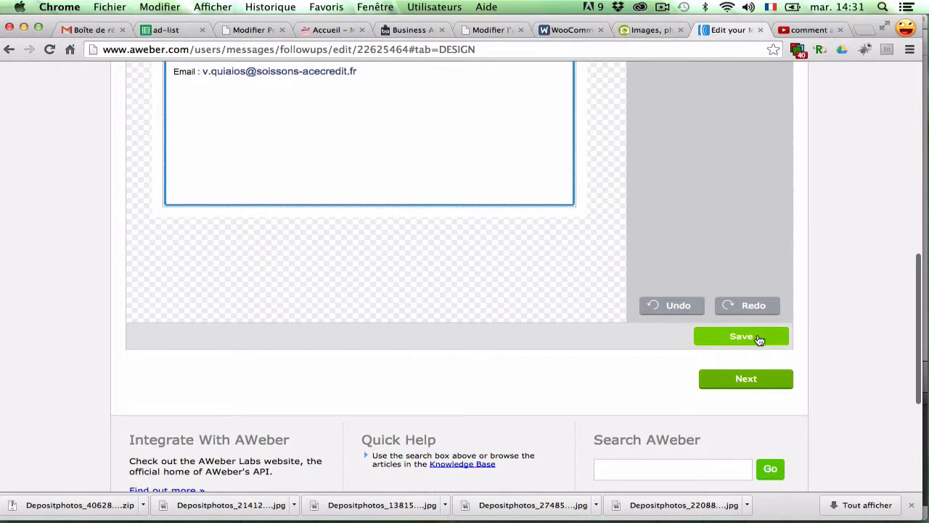
scroll(758, 338, "up", 10)
mouse_move(322, 161)
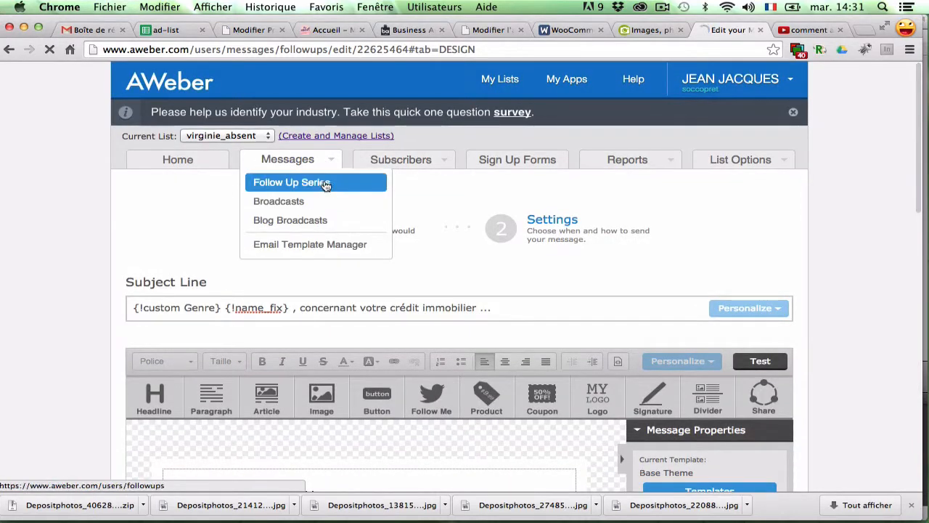
left_click(317, 182)
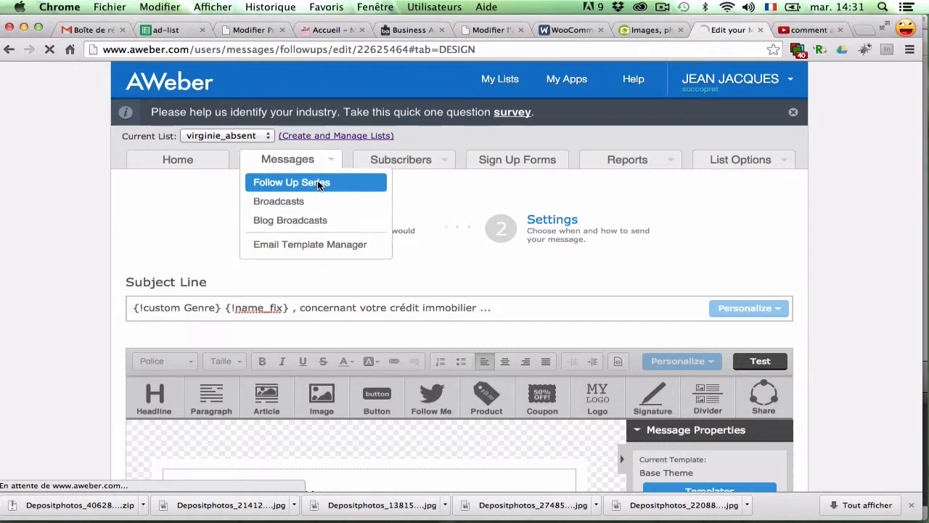
Open follow-up message #2, "Est-ce une erreur ?", for editing and review its content
scroll(259, 257, "down", 3)
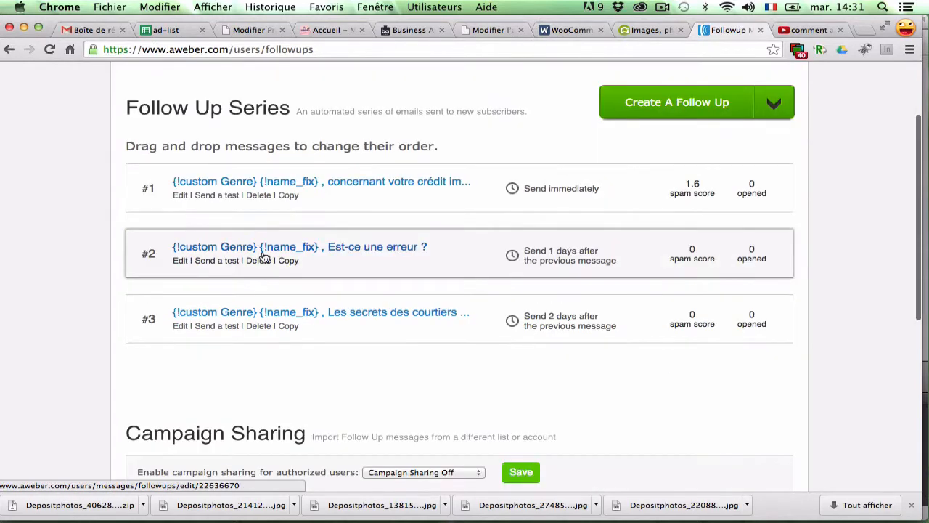
left_click(294, 251)
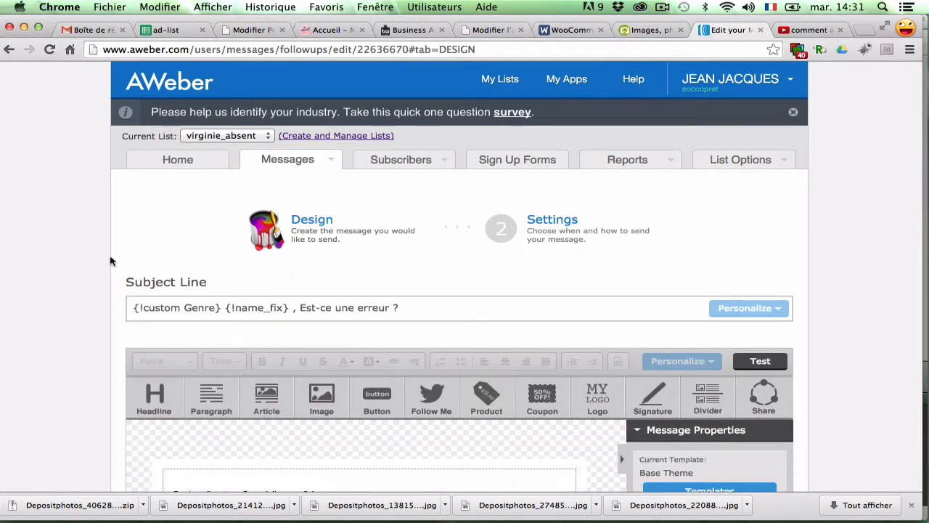
scroll(172, 259, "down", 3)
left_click(469, 173)
Save the second message's design and proceed to its delivery settings
scroll(429, 296, "down", 10)
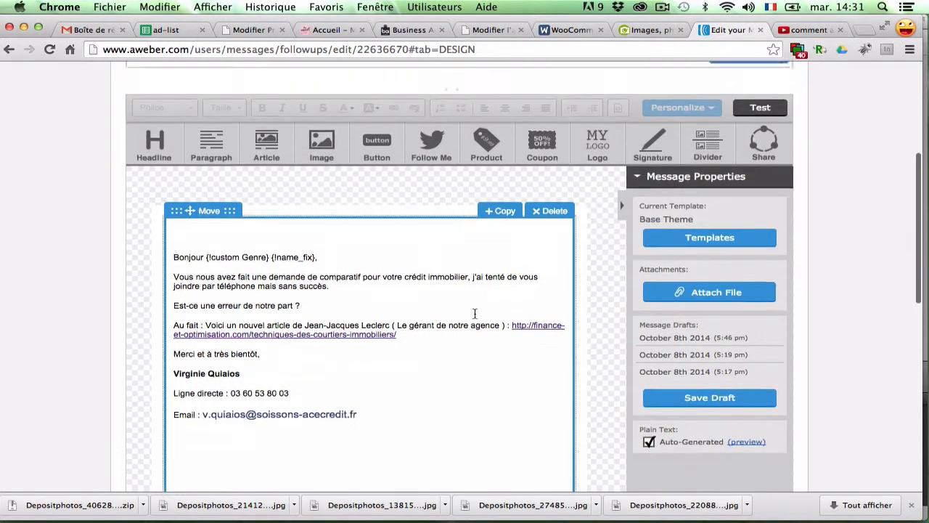
left_click(740, 356)
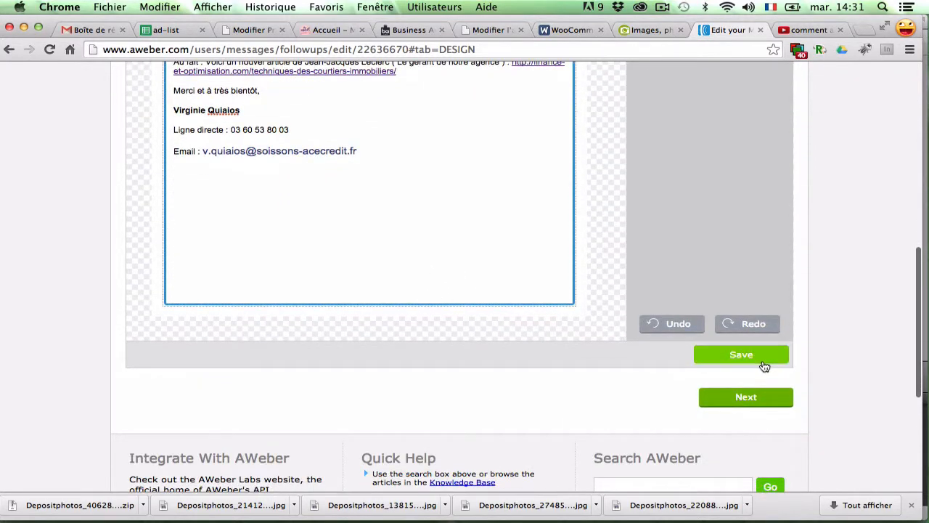
left_click(746, 397)
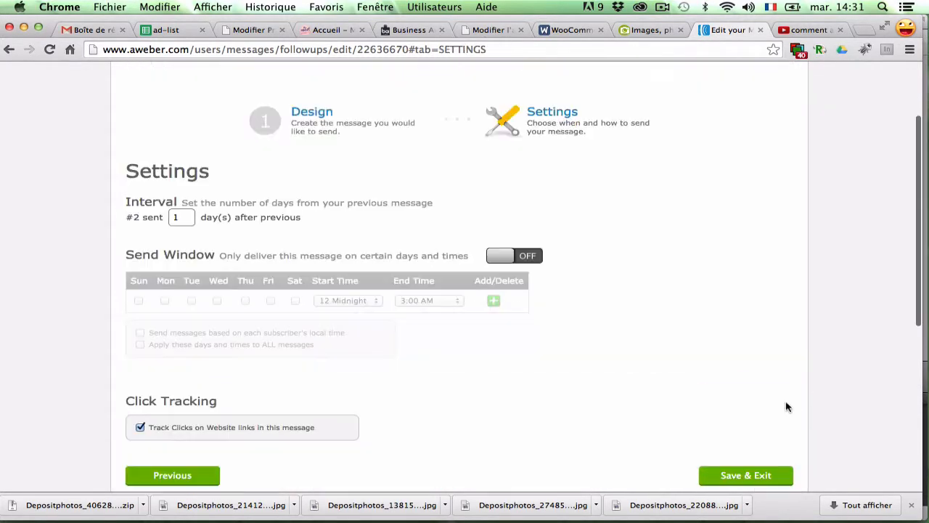
scroll(788, 407, "down", 3)
scroll(788, 407, "up", 3)
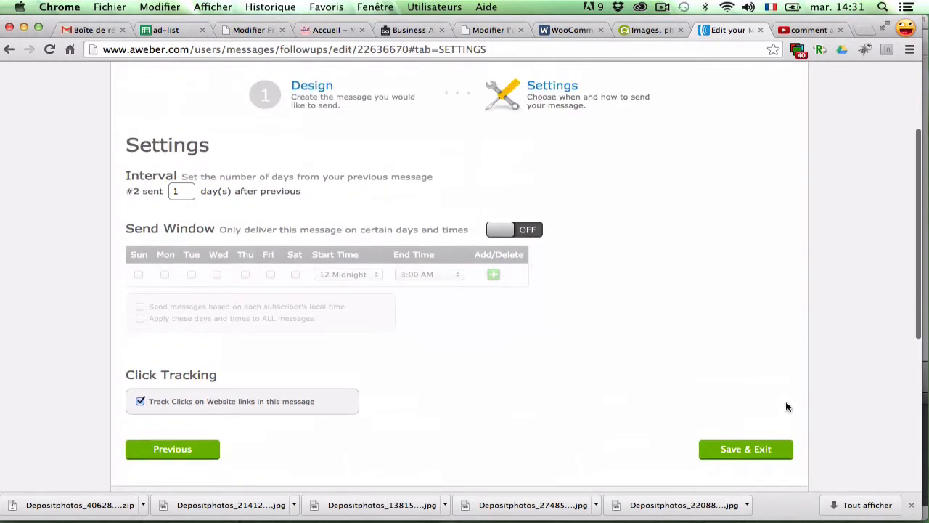
Set the sending interval of message #2 to 3 days after the previous message
left_click(187, 190)
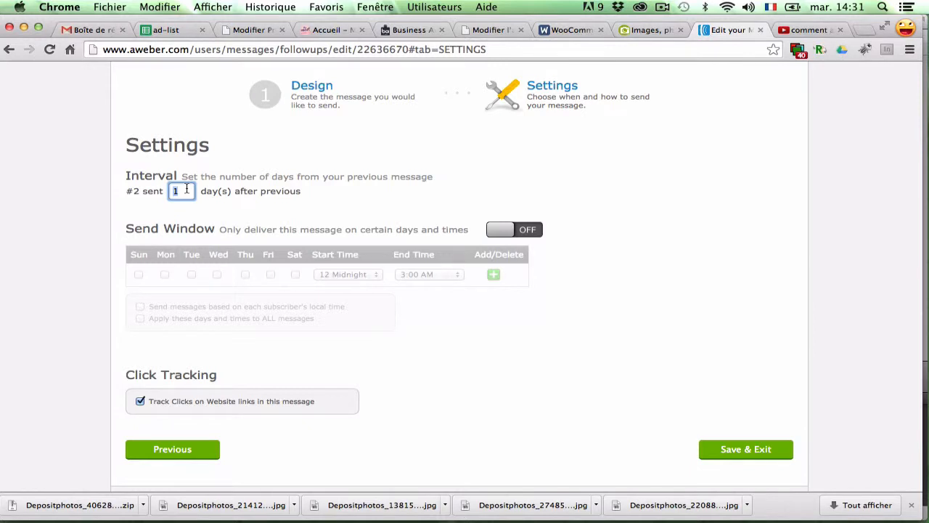
left_click(95, 181)
double_click(188, 189)
type("2")
left_click(84, 373)
Turn on the Send Window that restricts message #2 to certain days and times
scroll(85, 374, "up", 3)
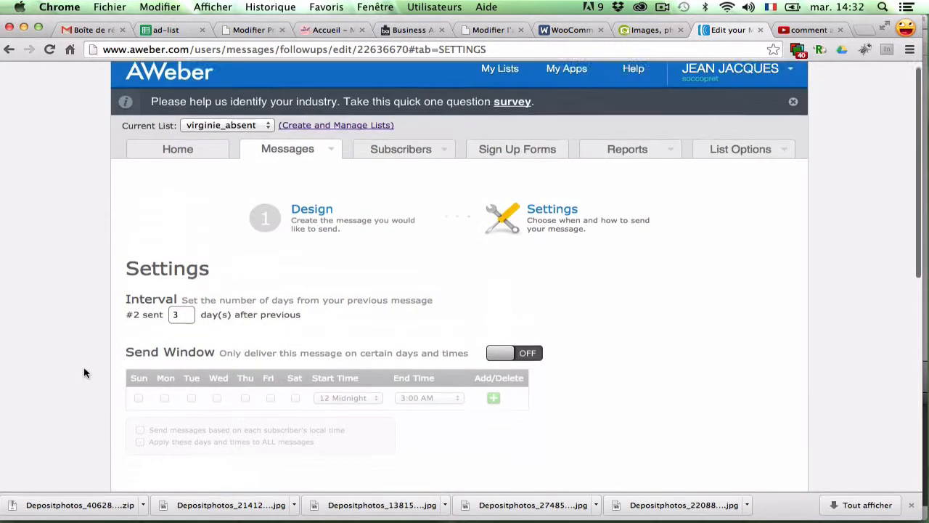
scroll(683, 348, "down", 3)
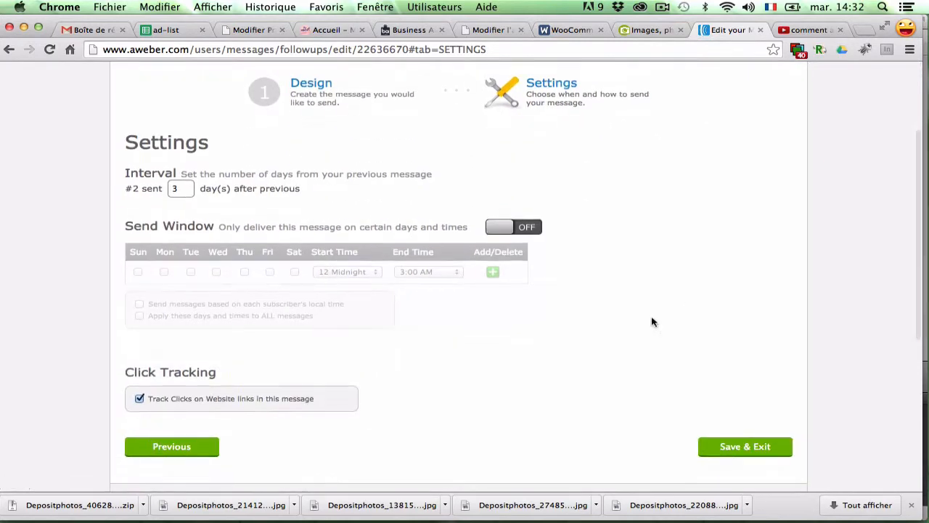
left_click(512, 228)
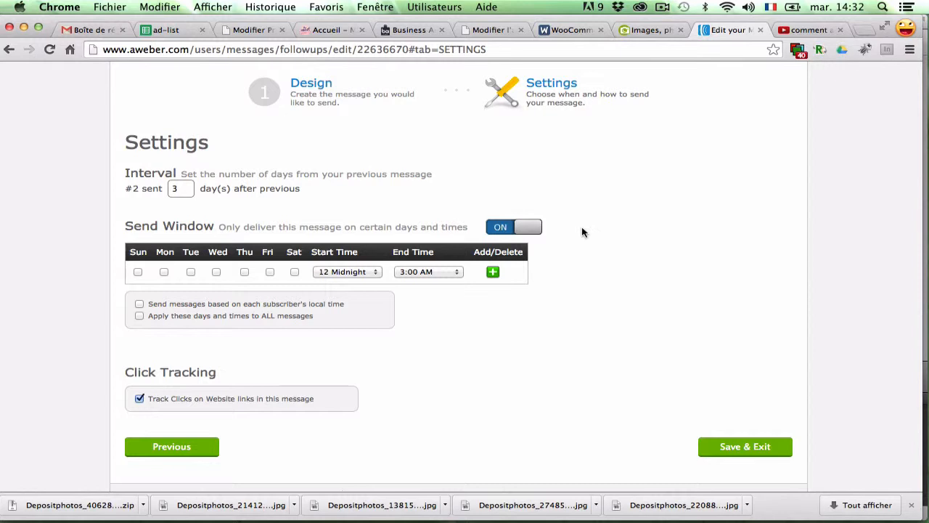
Select Monday through Saturday as the delivery days in the Send Window of message #2
left_click(188, 188)
left_click(92, 216)
left_click(269, 272)
left_click(244, 273)
left_click(216, 273)
left_click(191, 272)
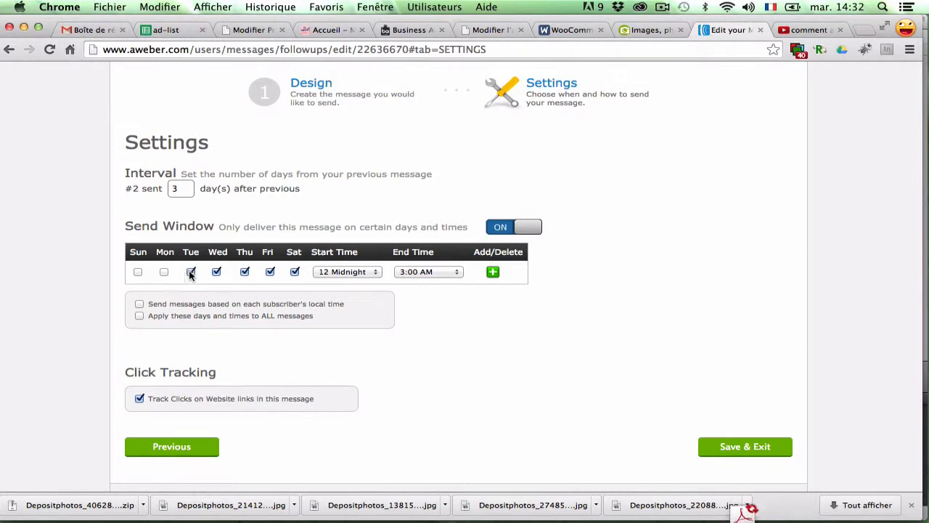
left_click(164, 272)
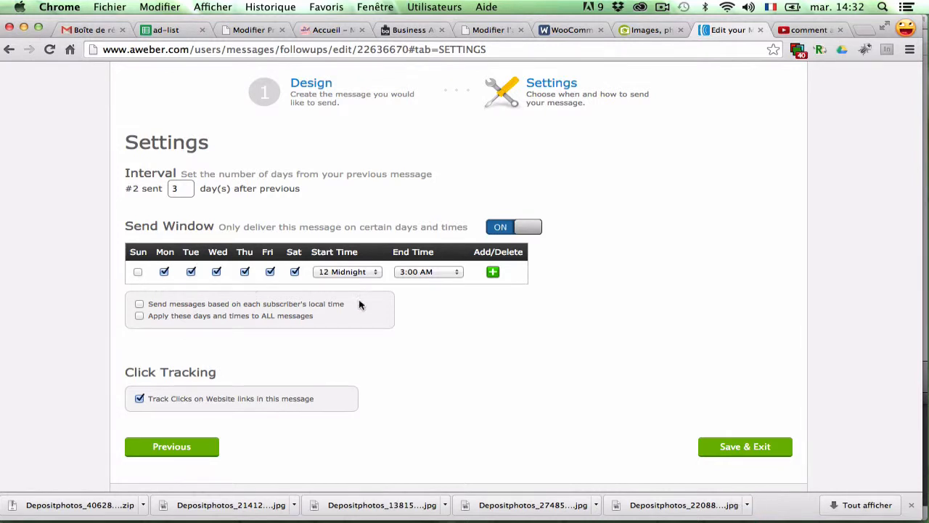
Set the Send Window's start time to 9:00 AM and its end time to 3:00 PM
left_click(375, 272)
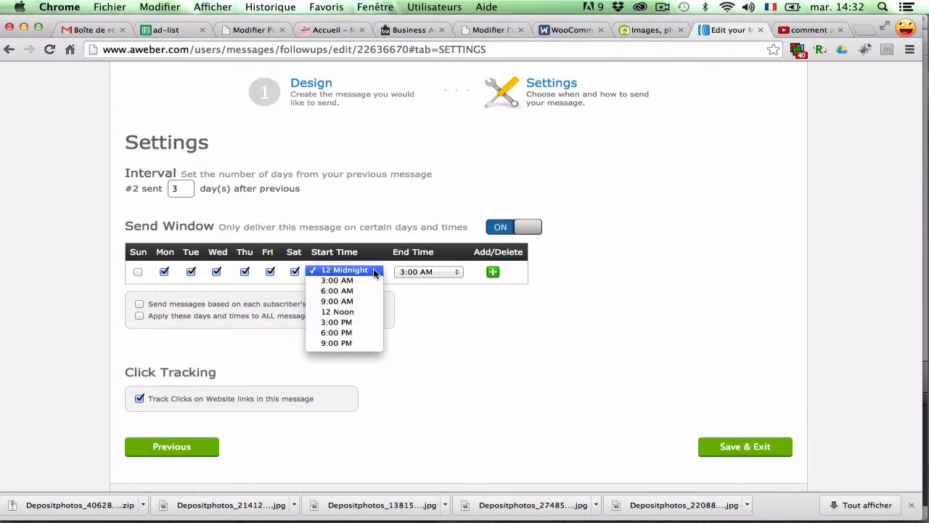
left_click(372, 302)
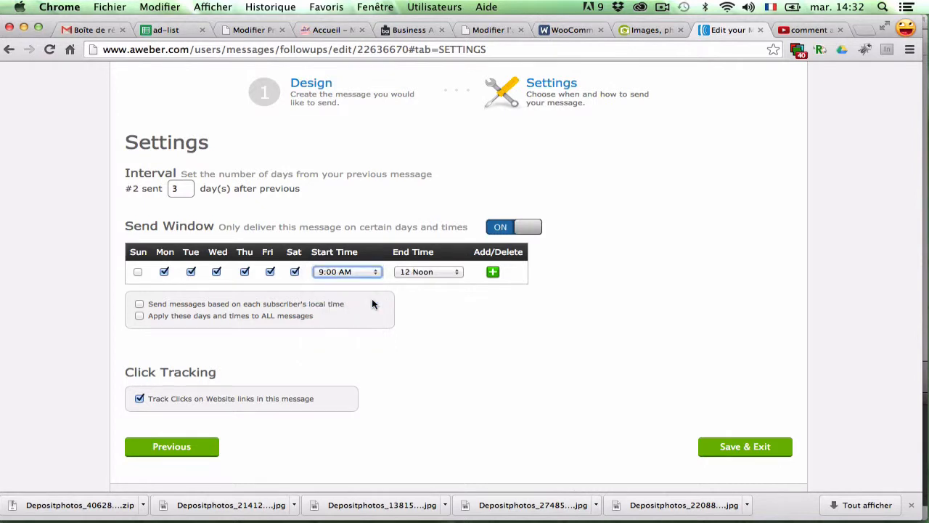
left_click(445, 273)
left_click(444, 281)
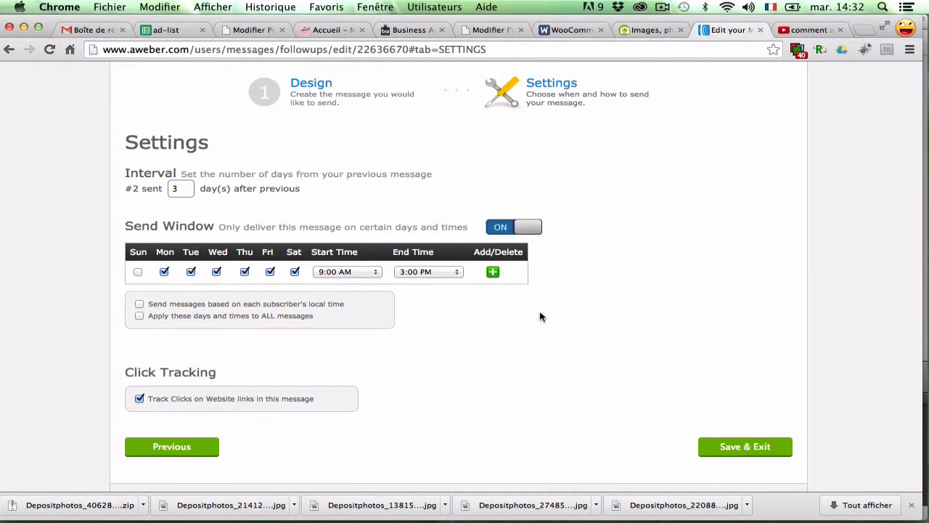
Turn off the Send Window of message #2 and return to the list's Follow Up Series
left_click(528, 228)
scroll(394, 422, "up", 5)
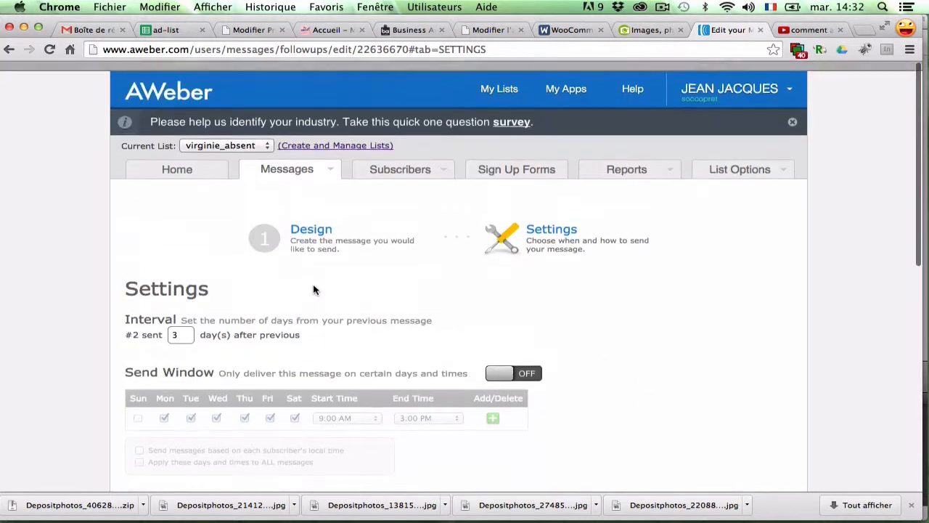
mouse_move(289, 147)
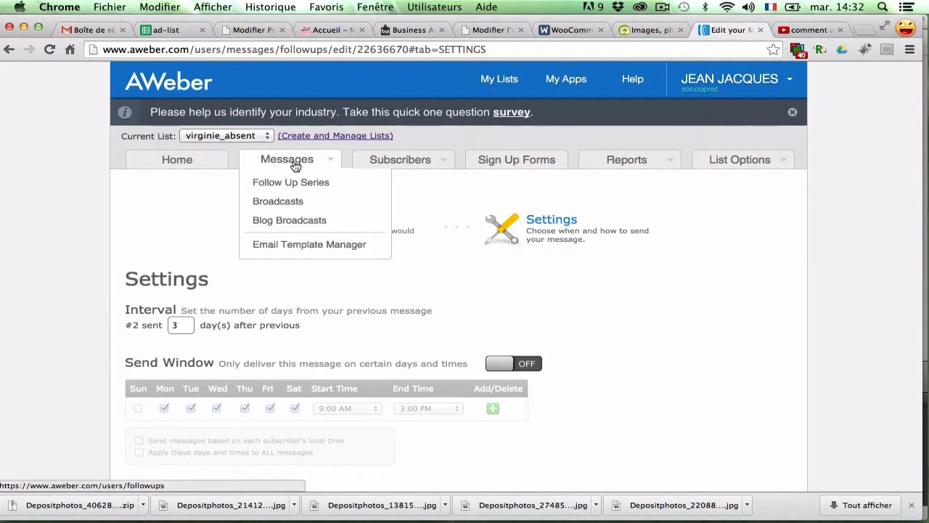
left_click(338, 186)
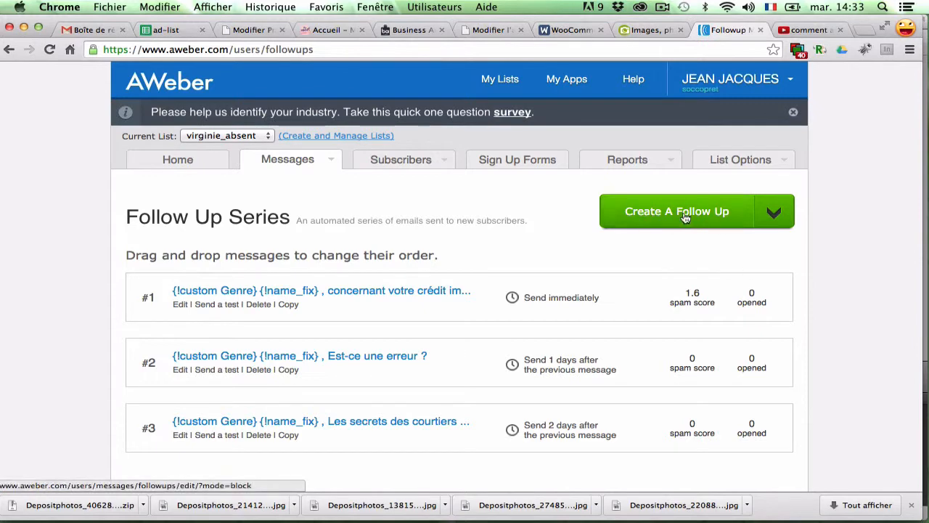
Create a new follow-up message with the subject "qs=LKDNq" and add the line "q+s,NBC:,Qs" to its body
left_click(686, 218)
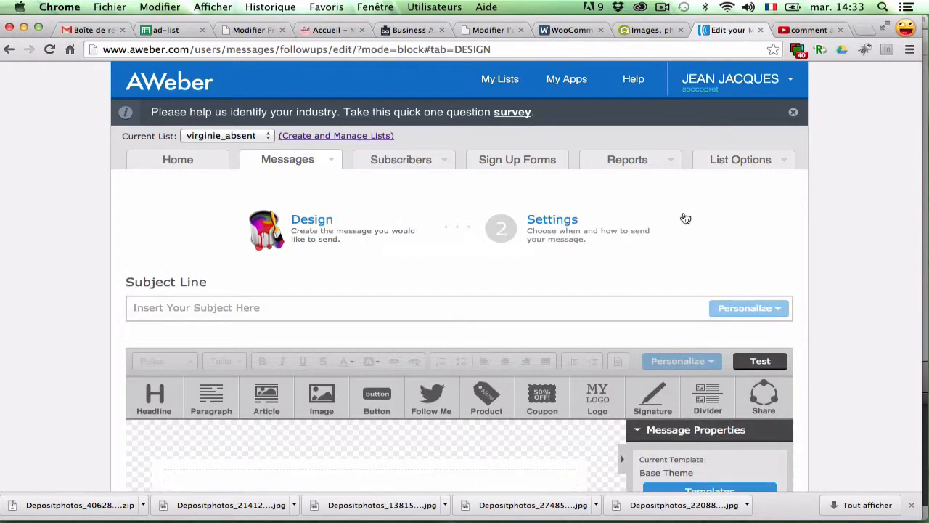
scroll(686, 218, "down", 5)
left_click(366, 154)
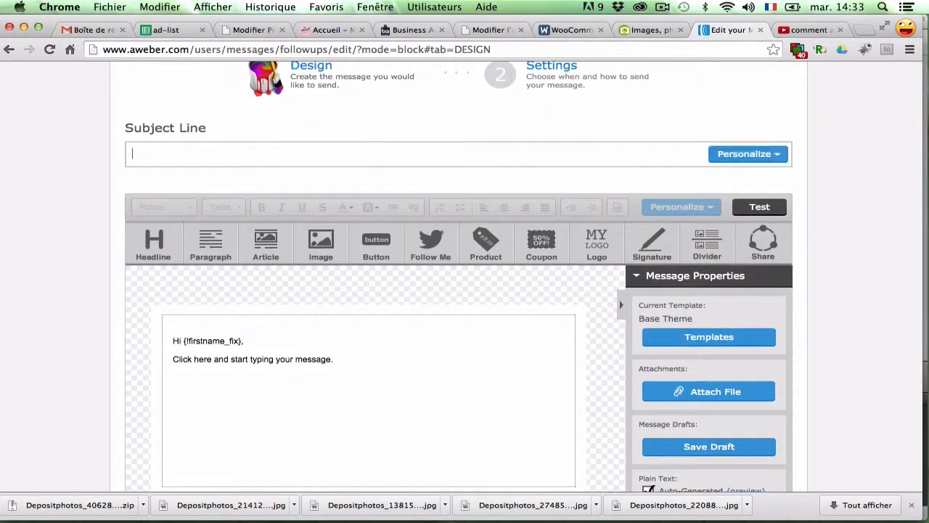
type("qs=LKDNq")
left_click(313, 384)
type("q+s,NBC:,Qs")
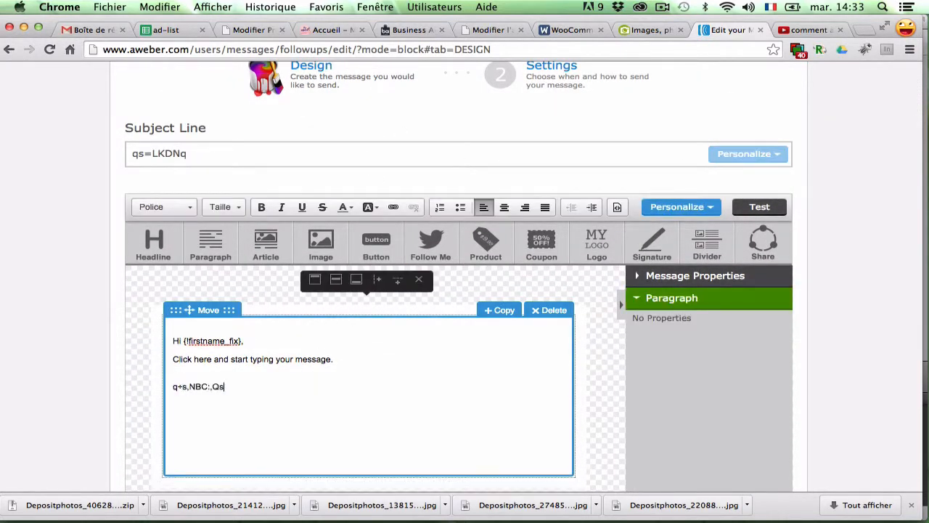
scroll(769, 365, "down", 10)
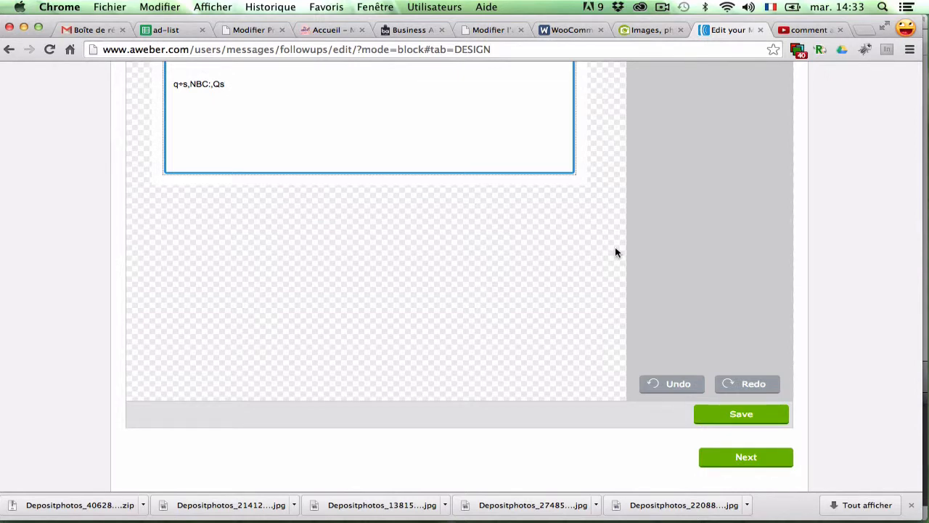
scroll(615, 249, "up", 13)
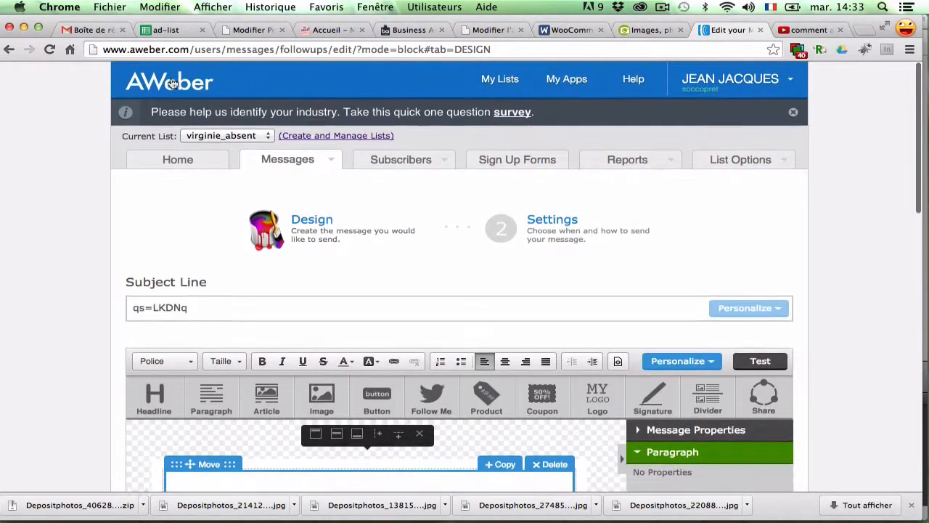
left_click(478, 214)
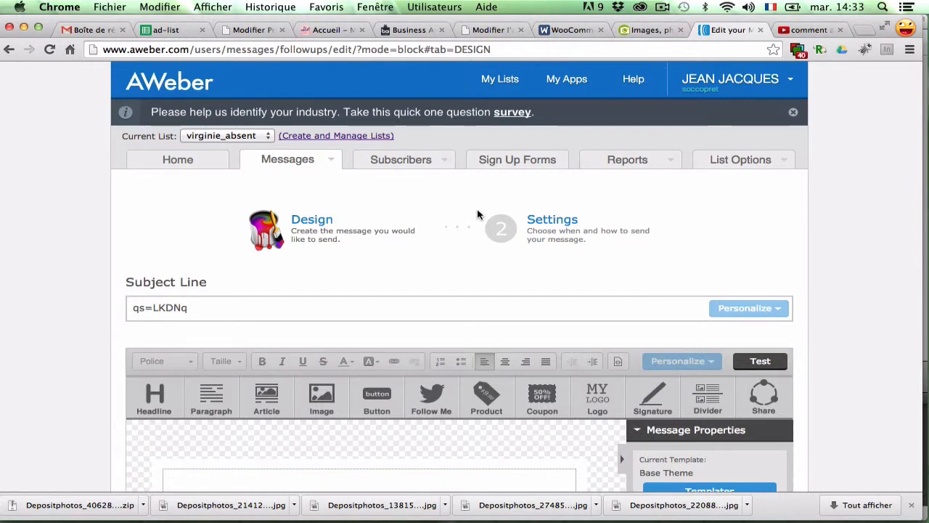